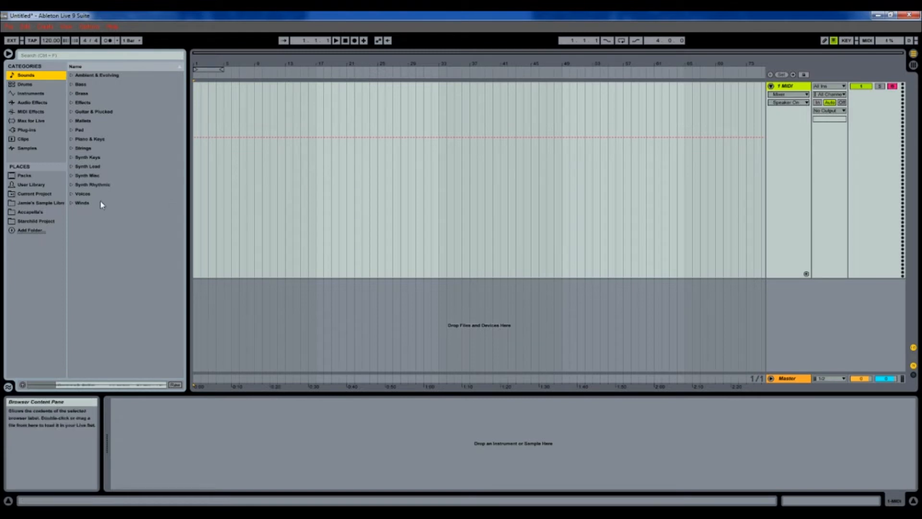
Step: Add an Arpeggiator from MIDI Effects, then an empty Sampler after it, to the MIDI track
click(30, 112)
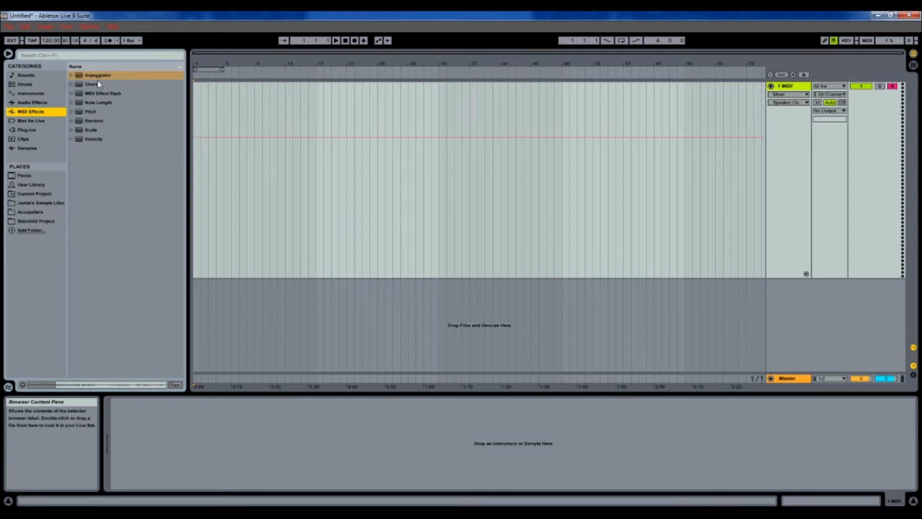
mouse_move(93, 77)
mouse_down()
mouse_move(142, 138)
mouse_move(160, 325)
mouse_move(147, 436)
mouse_up()
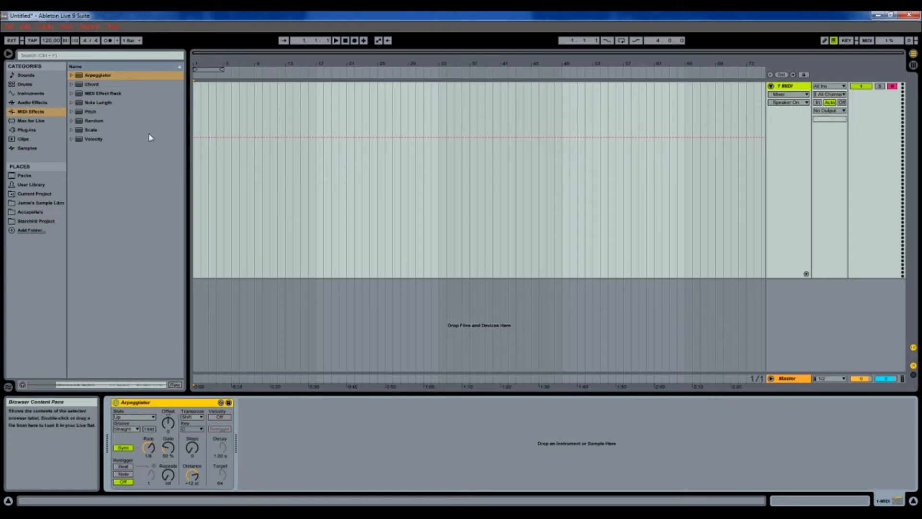
click(29, 94)
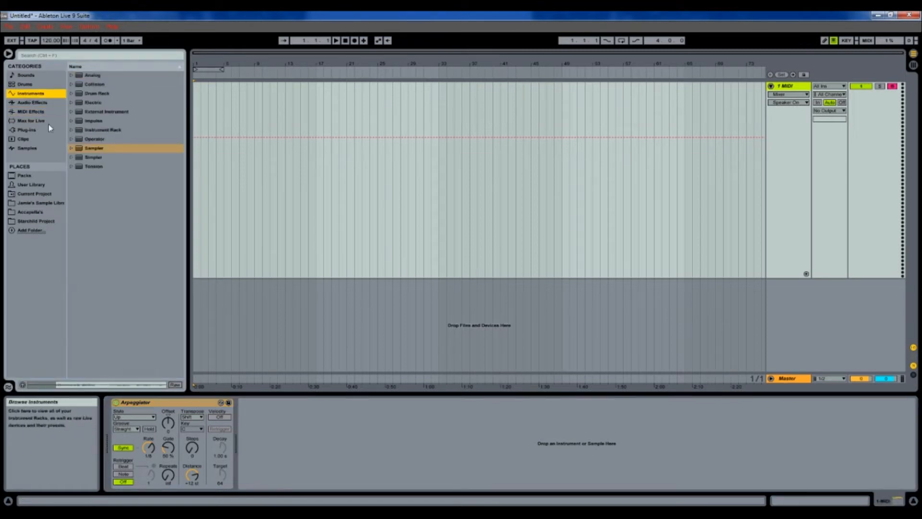
drag(87, 152, 259, 426)
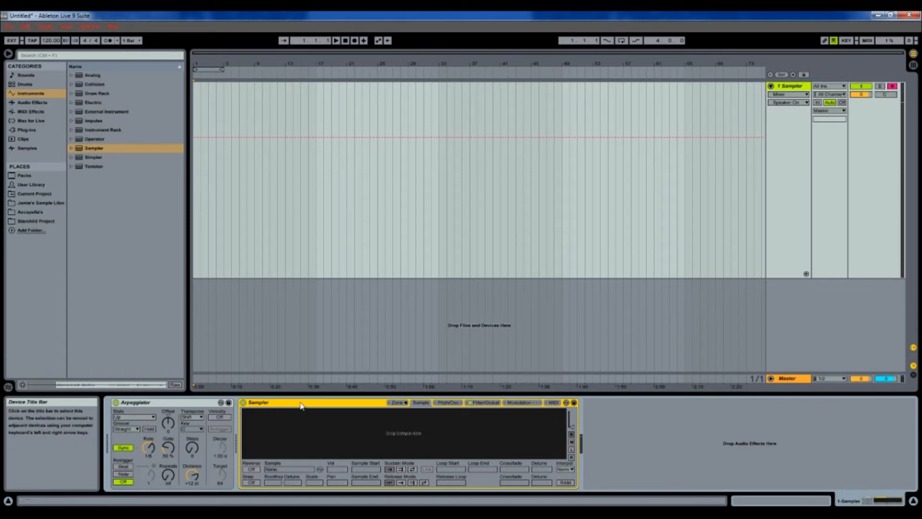
Step: Load 'Starchild Rhian vocal take 1.wav' from the Starchild Project into the Sampler
click(42, 222)
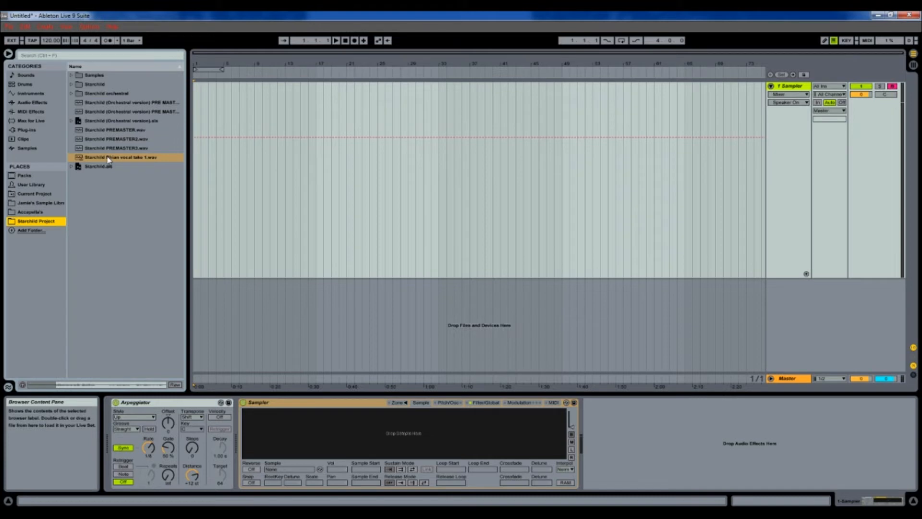
drag(107, 158, 313, 433)
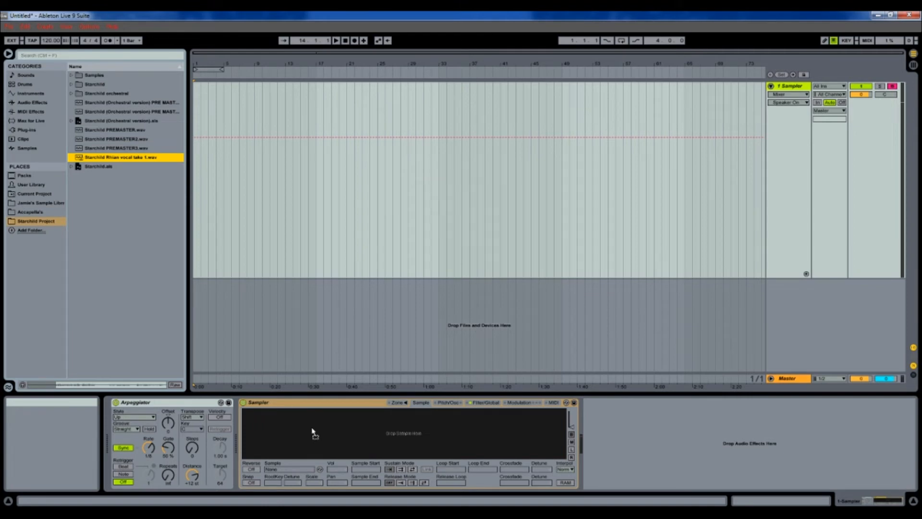
drag(313, 432, 315, 430)
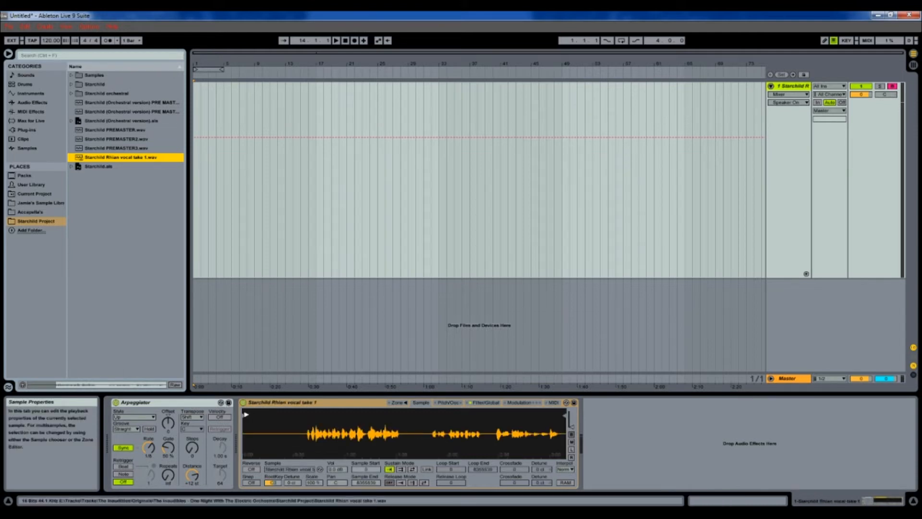
Step: Trim the sample start and end to a short phrase and raise its volume to 1.4 dB
drag(245, 415, 310, 416)
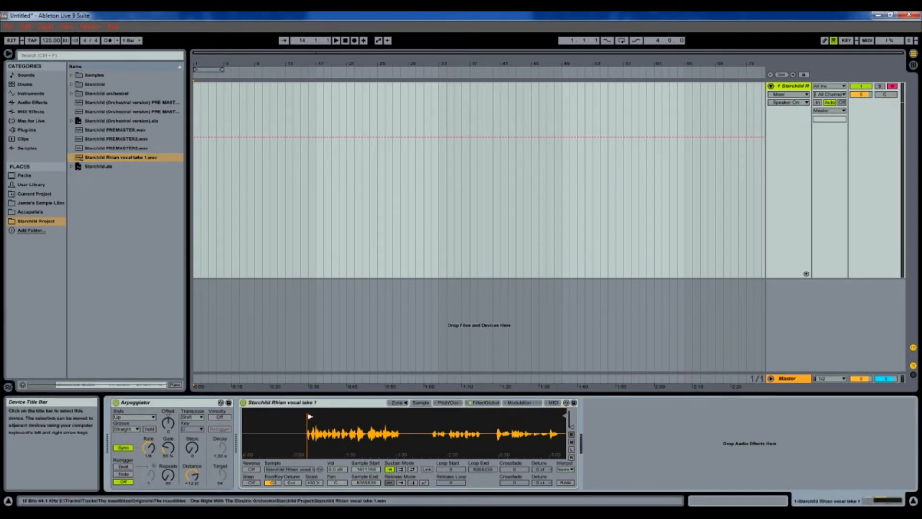
mouse_move(565, 414)
mouse_down()
mouse_move(315, 415)
mouse_move(315, 471)
mouse_move(327, 480)
mouse_up()
drag(277, 419, 306, 419)
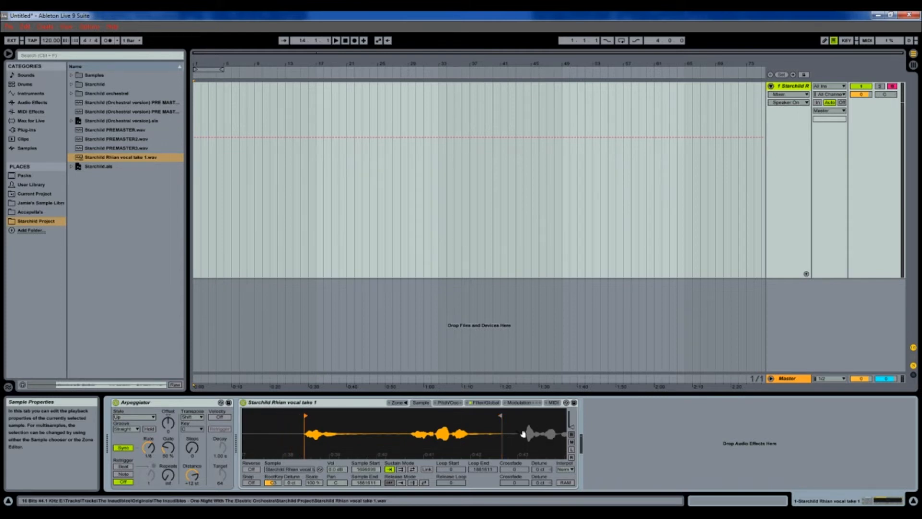
drag(501, 416, 395, 419)
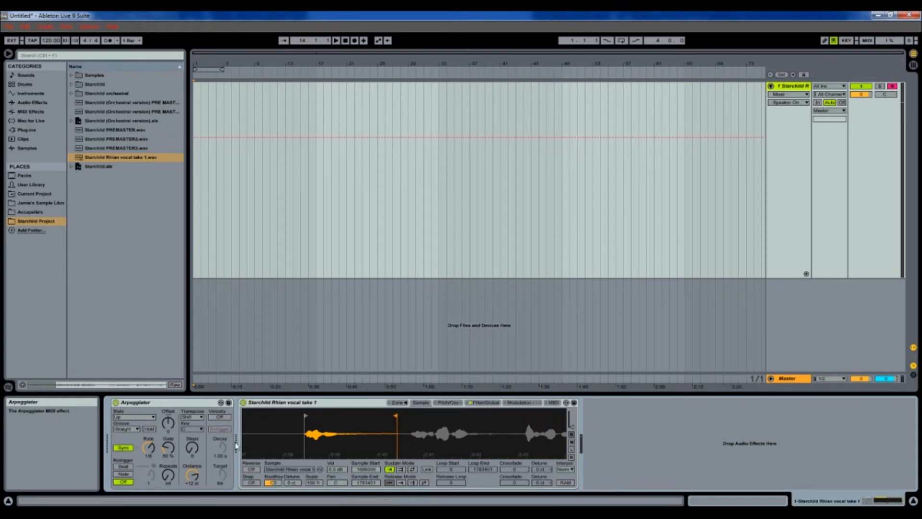
drag(336, 469, 337, 463)
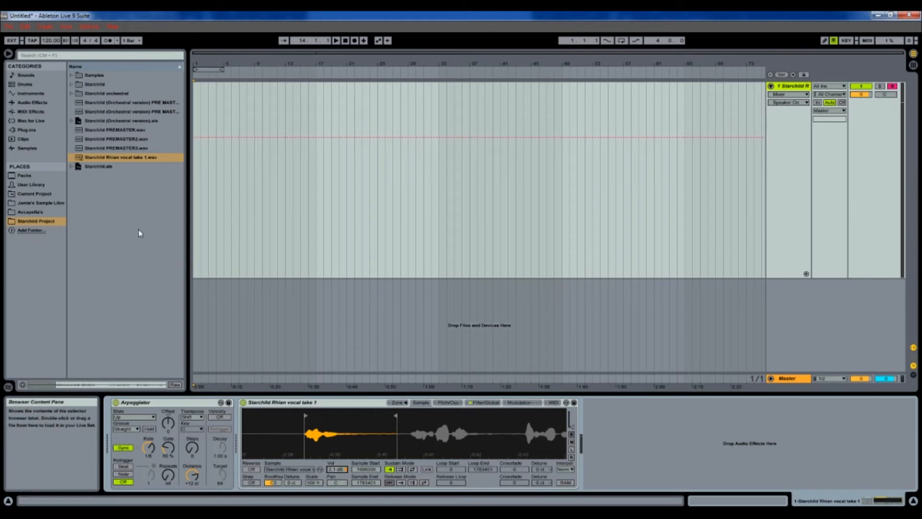
Step: Add a Compressor from Audio Effects after the Sampler, and toggle Arpeggiator Sync off and on
click(33, 101)
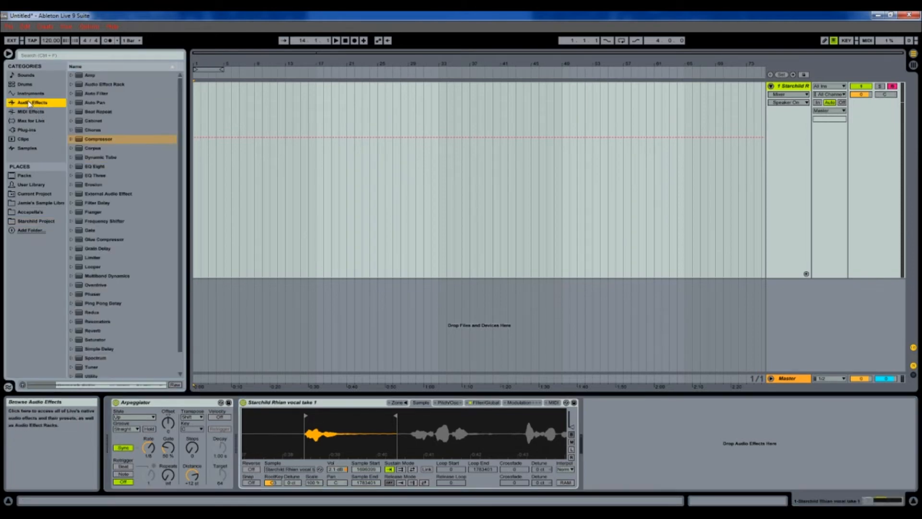
mouse_move(87, 142)
mouse_down()
mouse_move(602, 432)
mouse_move(629, 432)
mouse_move(629, 447)
mouse_move(663, 439)
mouse_up()
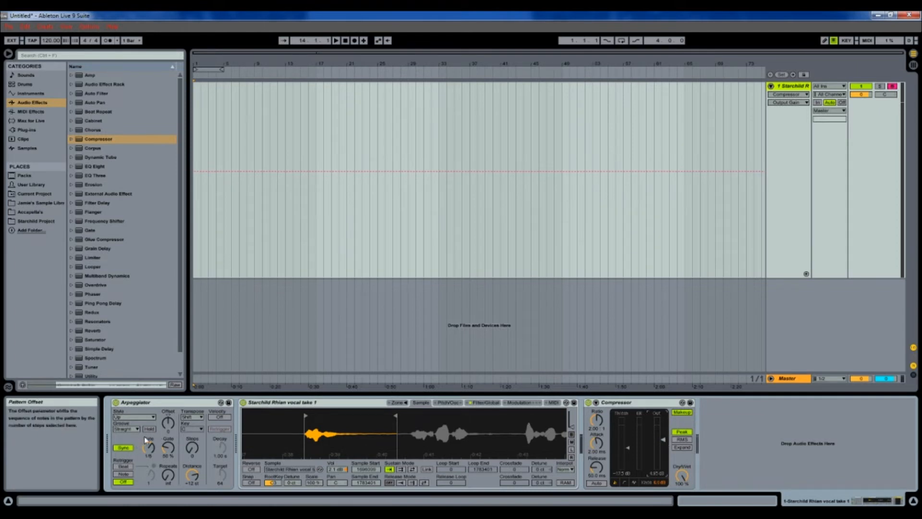
click(123, 447)
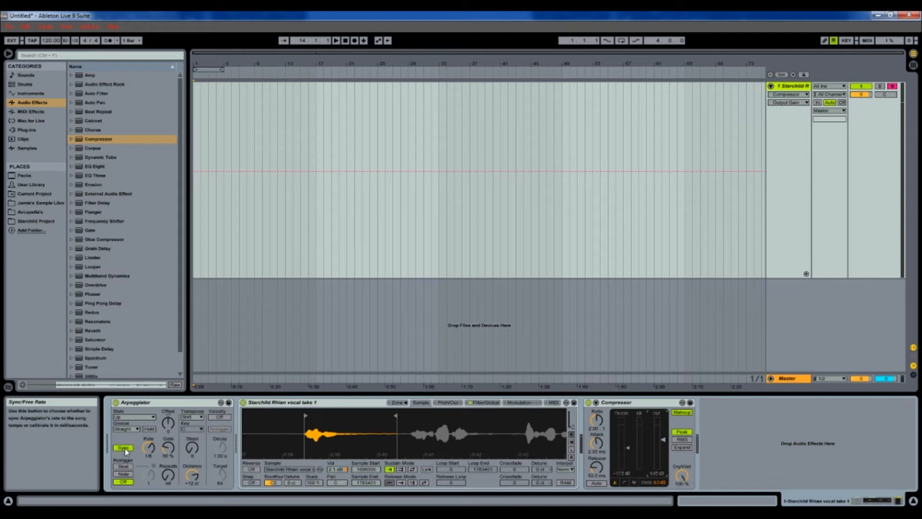
click(123, 448)
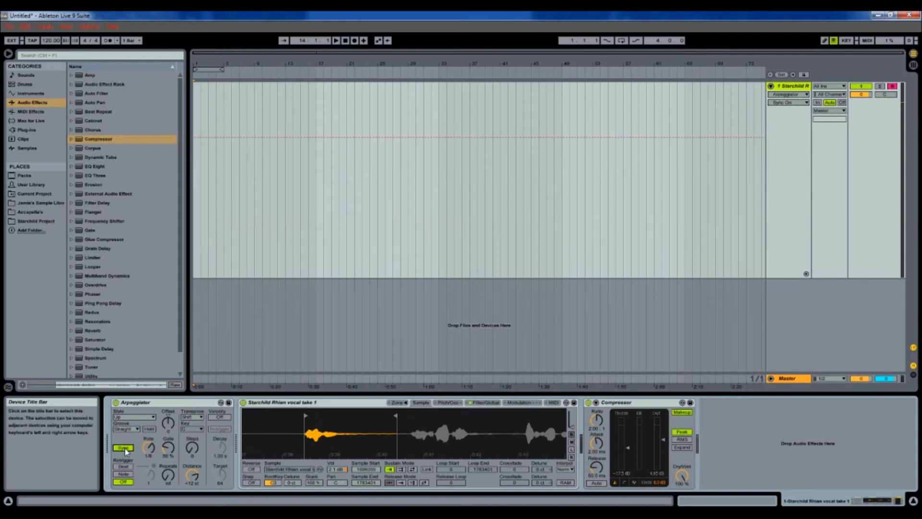
Step: Try synced Arpeggiator rates of 1/4 and then 1/12
click(152, 449)
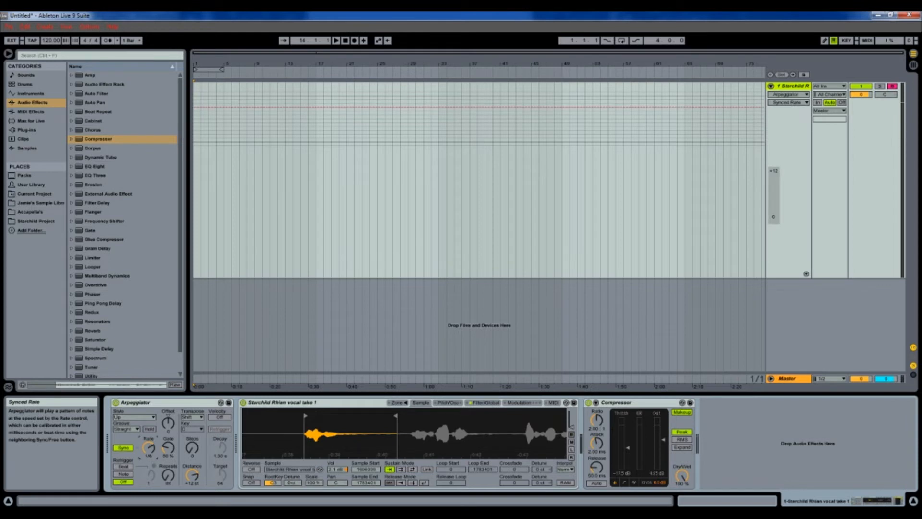
drag(152, 449, 152, 443)
drag(149, 447, 148, 456)
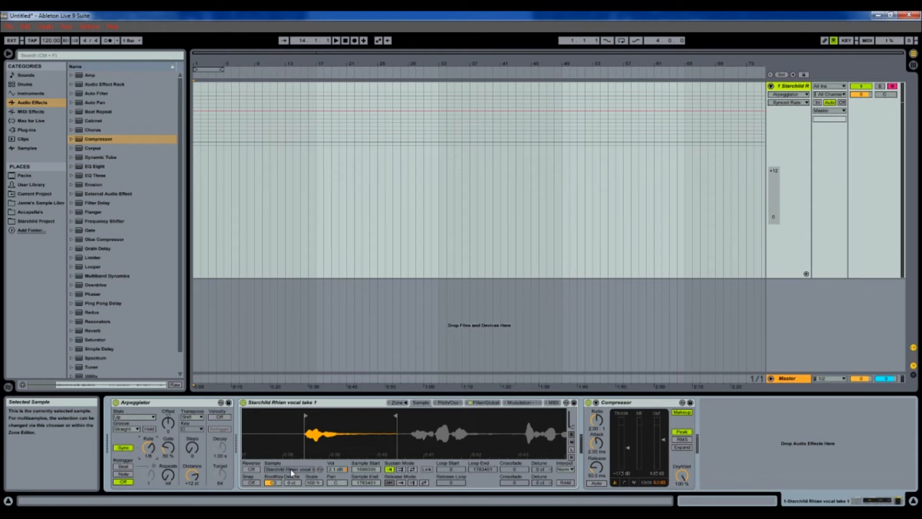
Step: Switch the Arpeggiator to a free rate of 1.00 s and raise its gate to about 121%
click(123, 448)
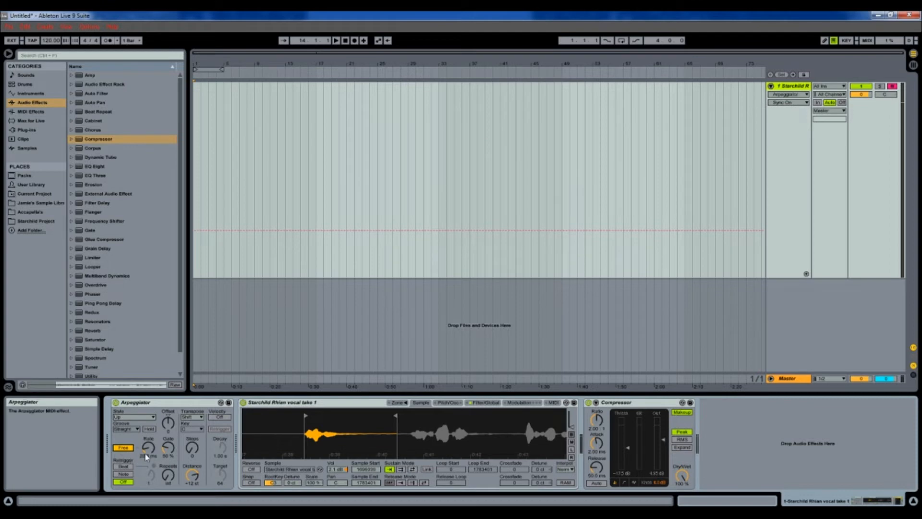
drag(149, 448, 150, 451)
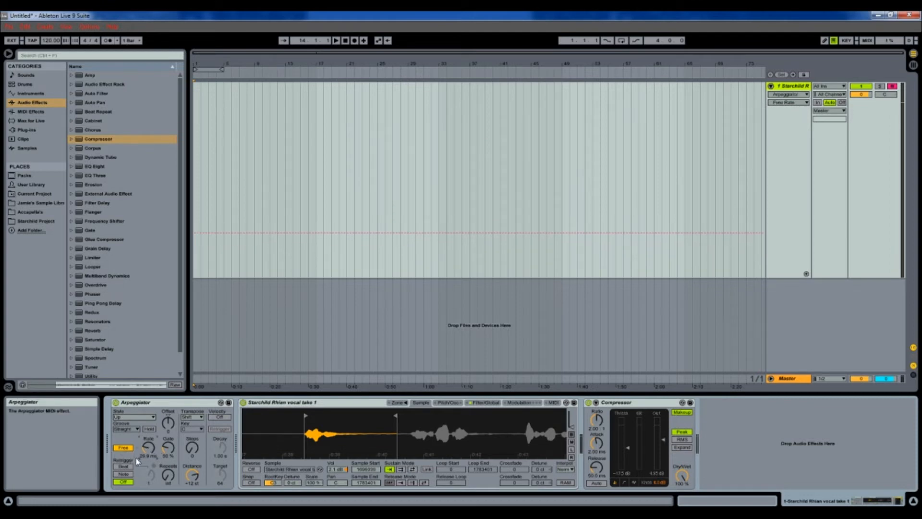
drag(149, 448, 149, 379)
drag(149, 451, 149, 439)
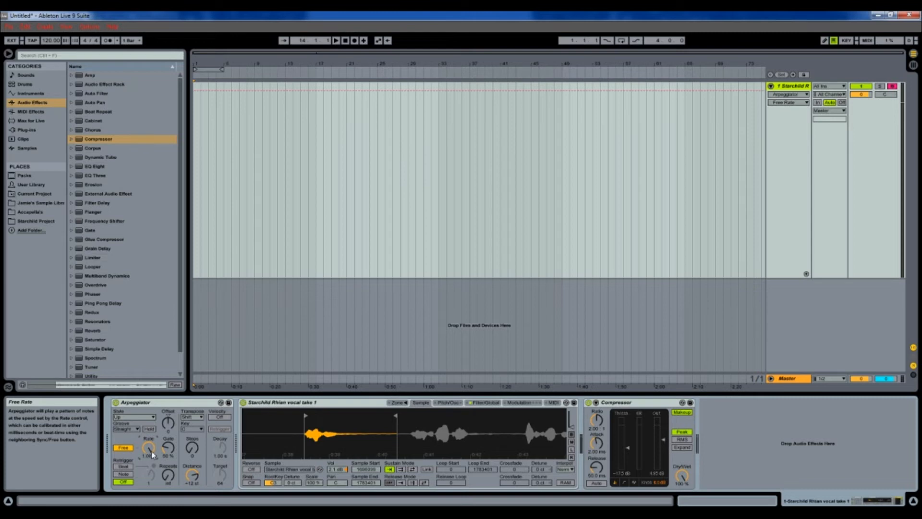
drag(166, 450, 167, 436)
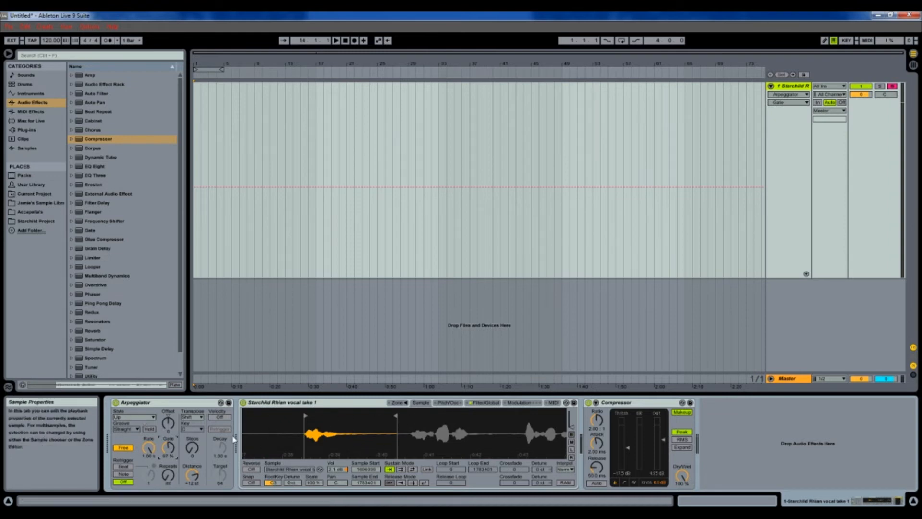
drag(168, 448, 168, 442)
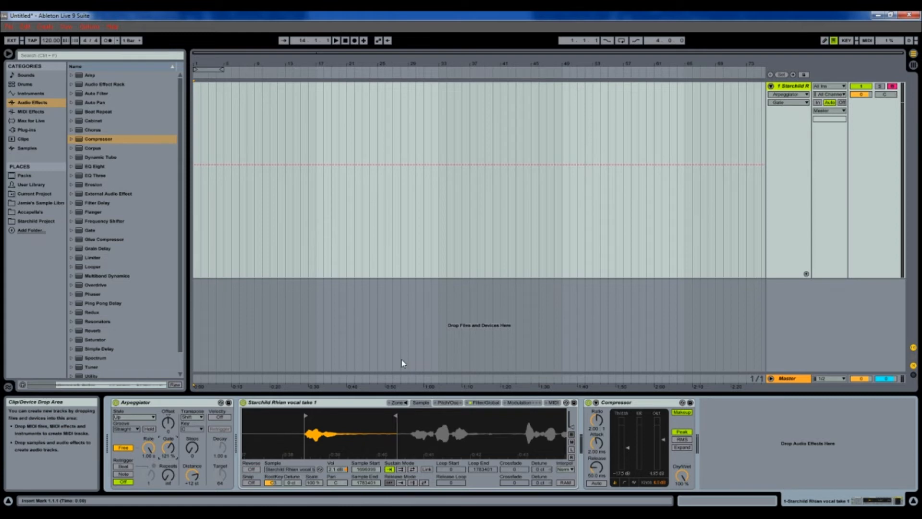
Step: Select bars 1 to 17 in the Arrangement, starting from the song start
click(197, 122)
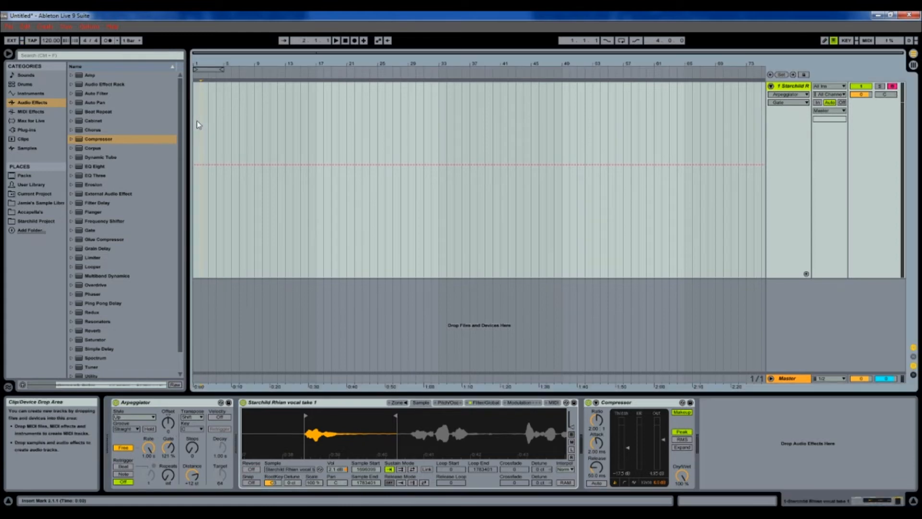
drag(197, 126, 317, 125)
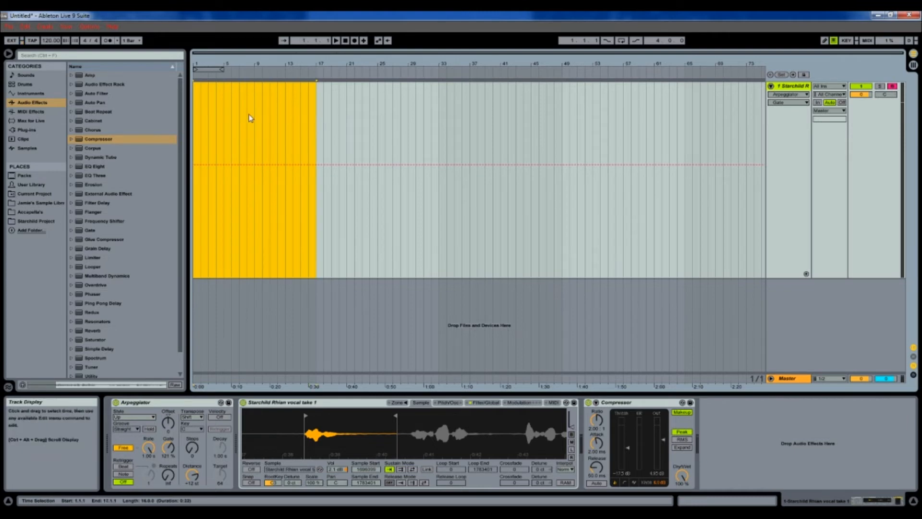
right_click(211, 112)
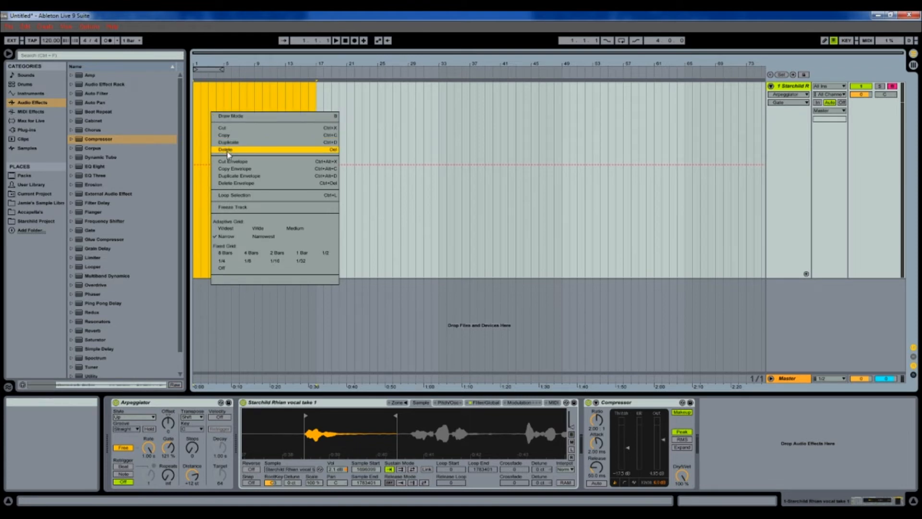
click(206, 102)
click(197, 105)
drag(197, 111, 192, 132)
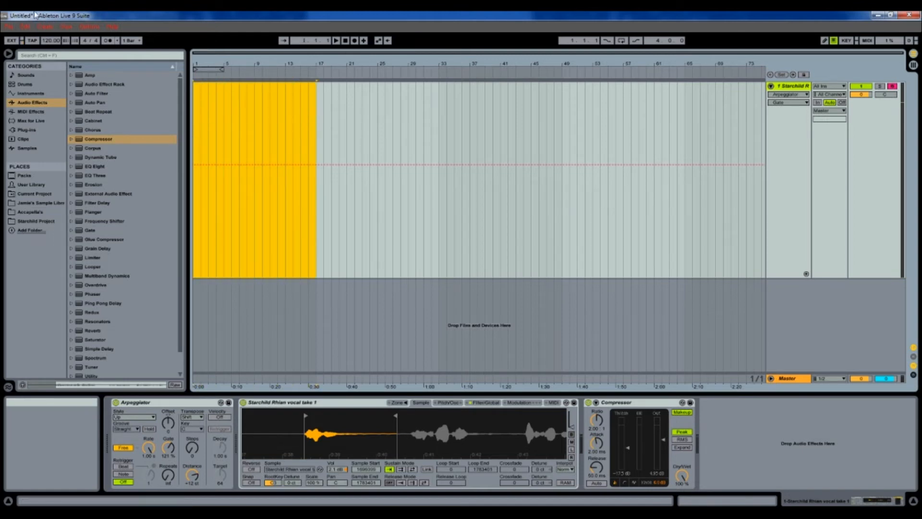
Step: Insert an empty MIDI clip over the selection and open it in the note editor
click(45, 26)
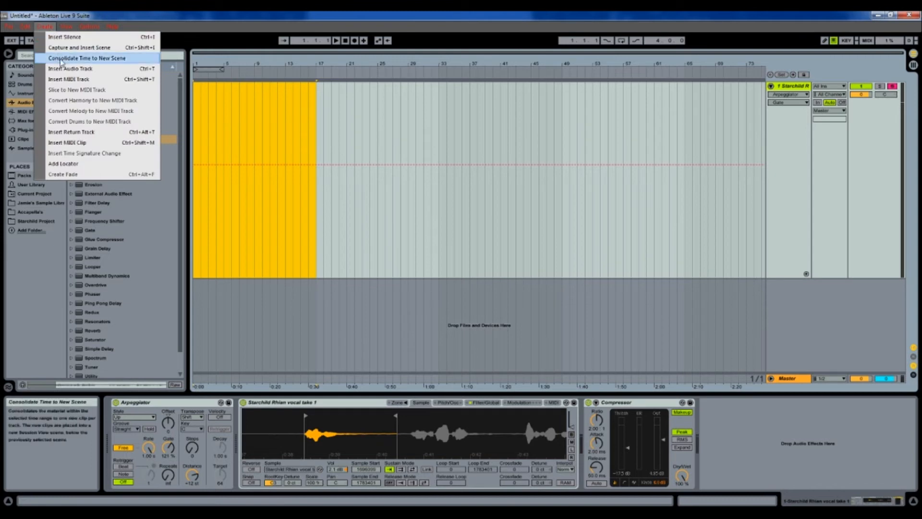
click(67, 142)
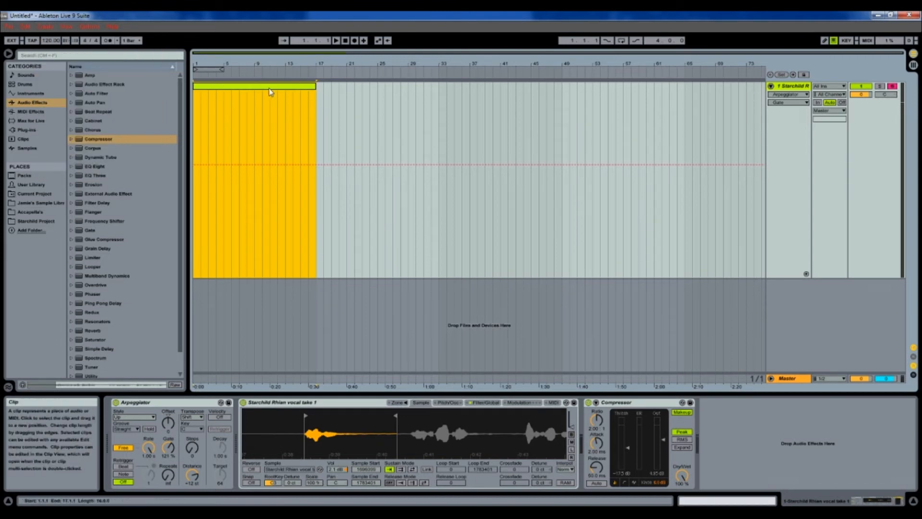
double_click(243, 88)
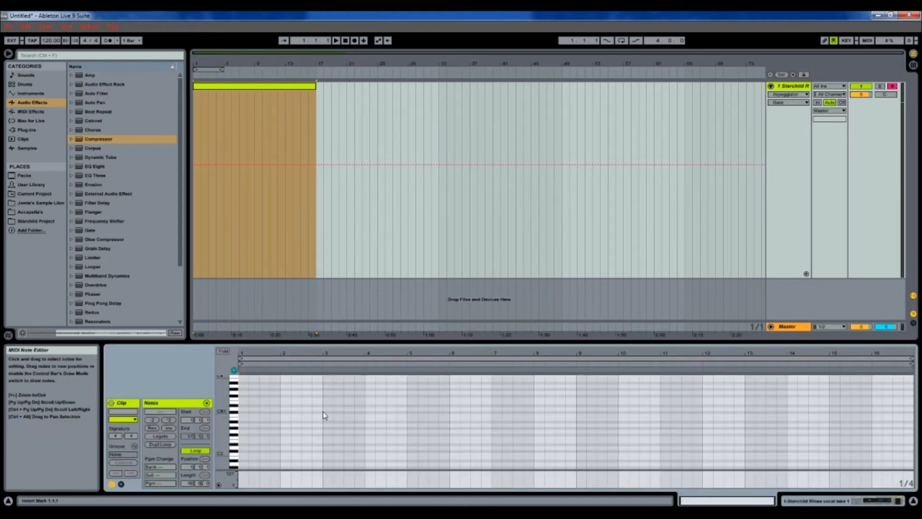
Step: Add a held C3 note across the clip, extend the loop to bar 17, and audition notes
double_click(241, 414)
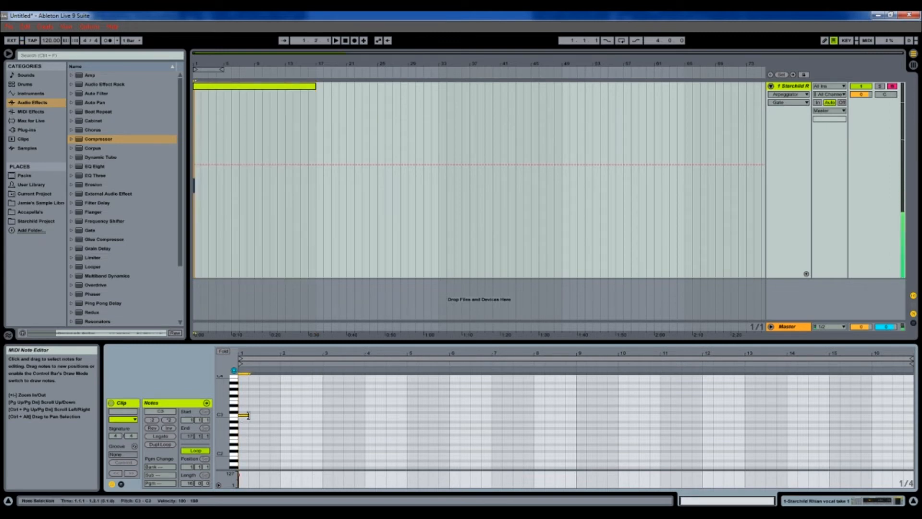
drag(247, 415, 913, 415)
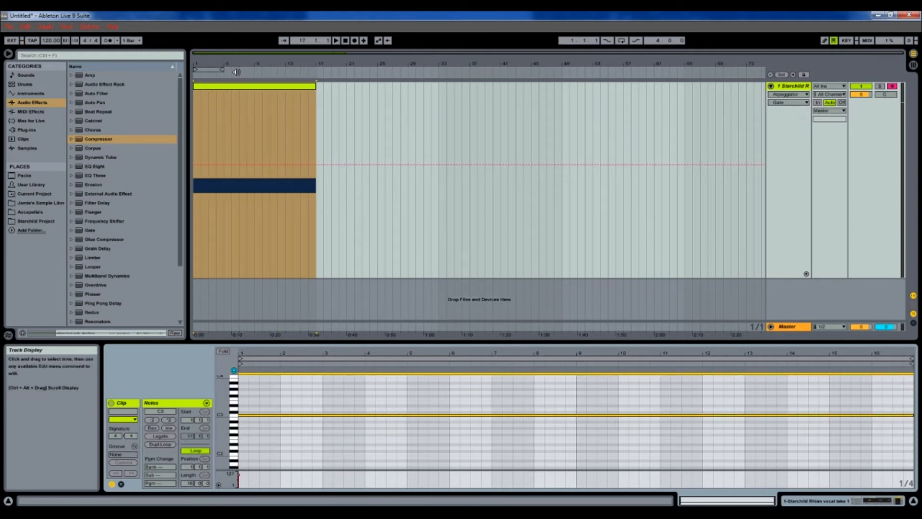
drag(222, 71, 314, 71)
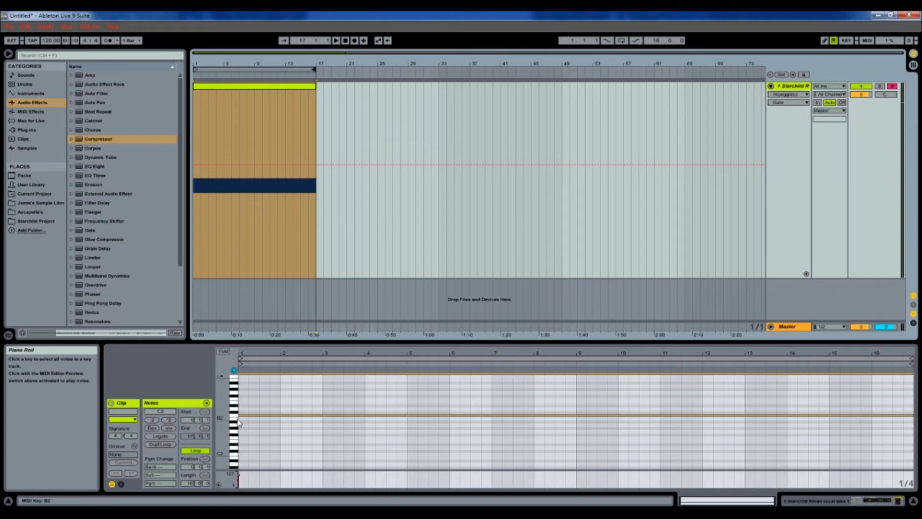
key(a)
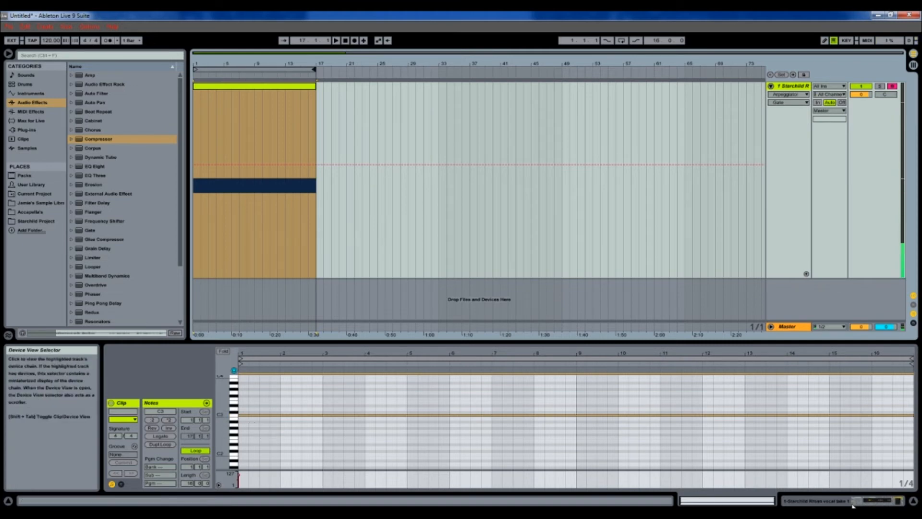
key(s)
Step: Show the track's device chain and play notes through the Arpeggiator
key(d)
click(824, 503)
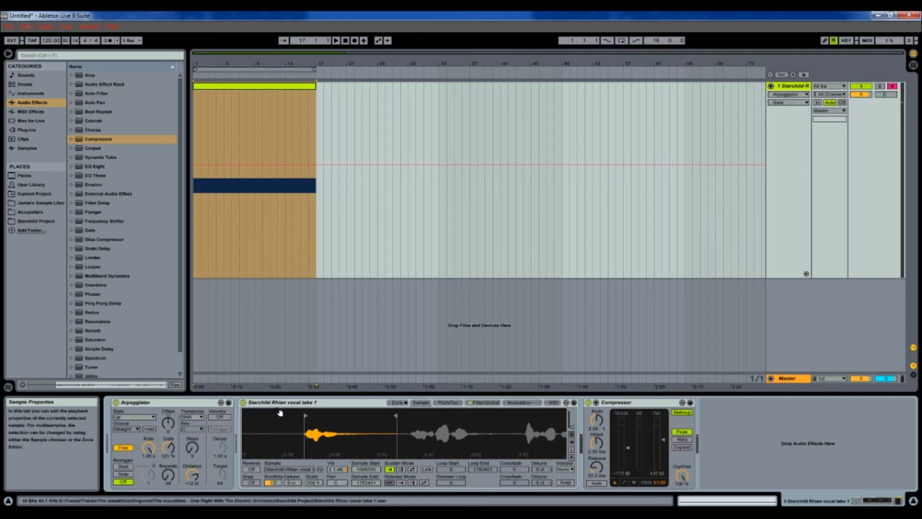
key(a)
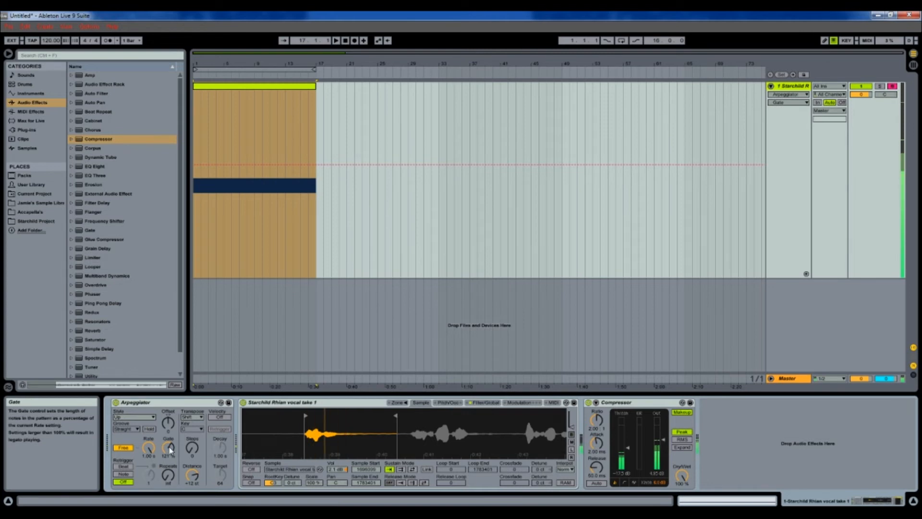
Step: Set the Arpeggiator gate to 123% and nudge its free rate faster
drag(170, 450, 170, 426)
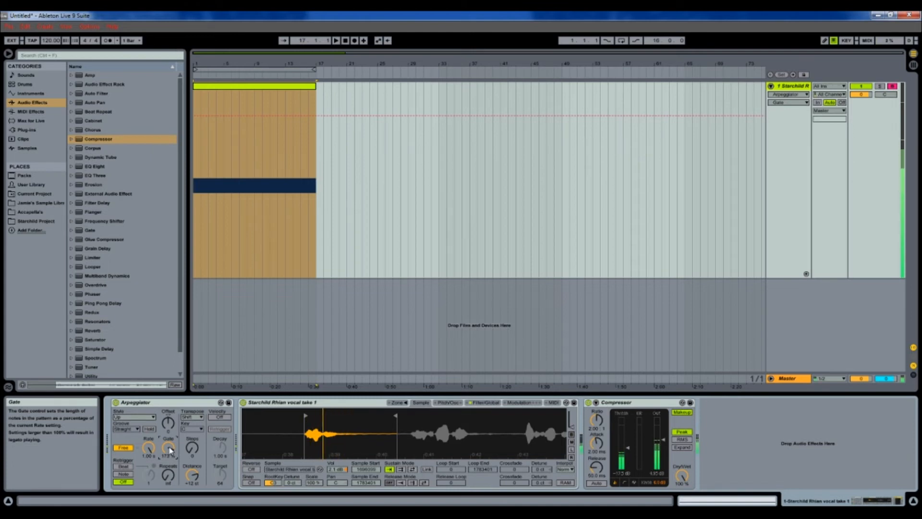
drag(169, 449, 169, 509)
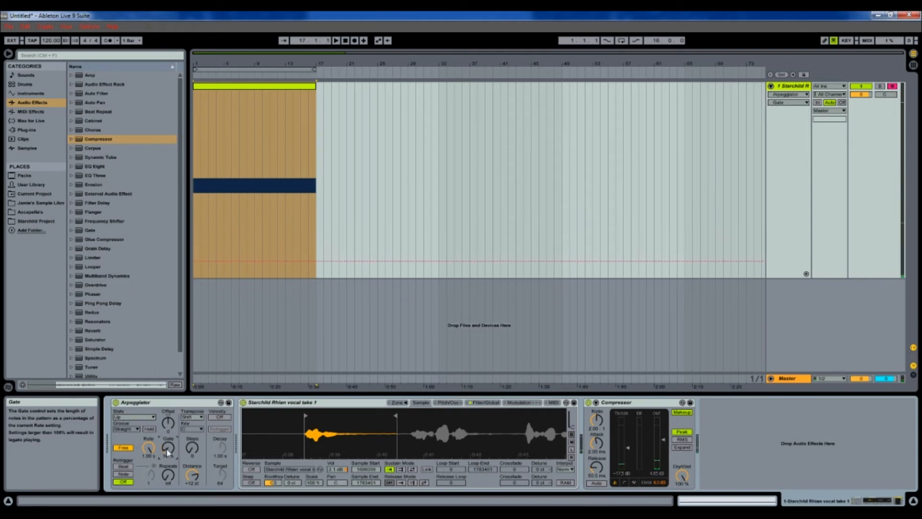
drag(168, 449, 168, 400)
drag(168, 447, 168, 445)
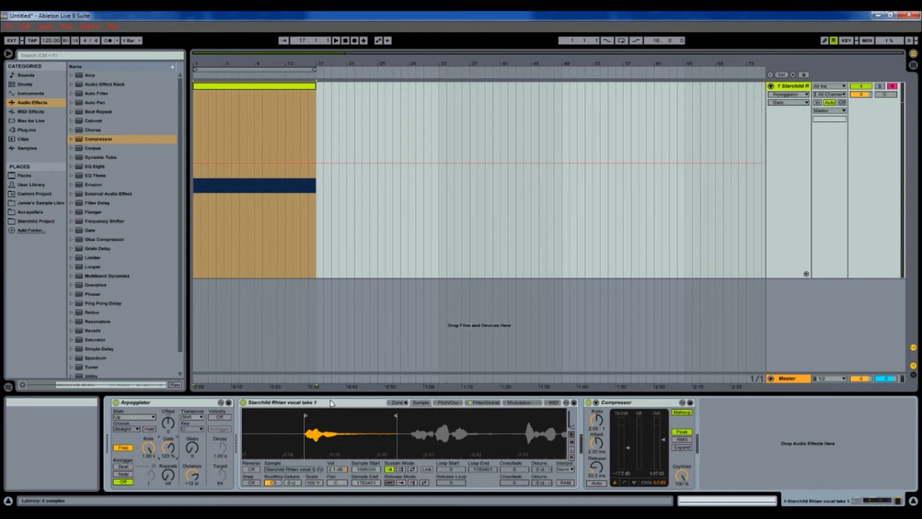
mouse_move(148, 447)
mouse_down()
mouse_move(149, 423)
mouse_move(160, 448)
mouse_up()
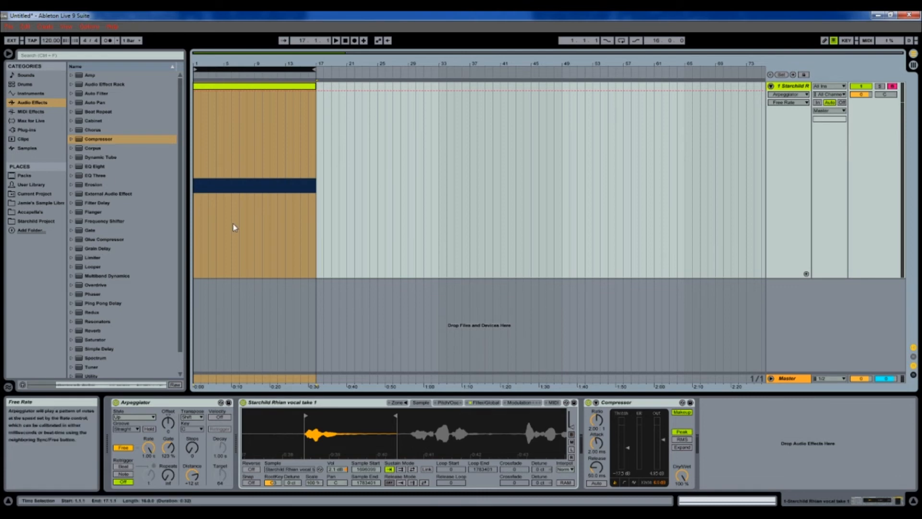
Step: Pick the Arpeggiator Free Rate for automation, lower it, and zoom in on the clip
click(150, 447)
drag(152, 448, 151, 464)
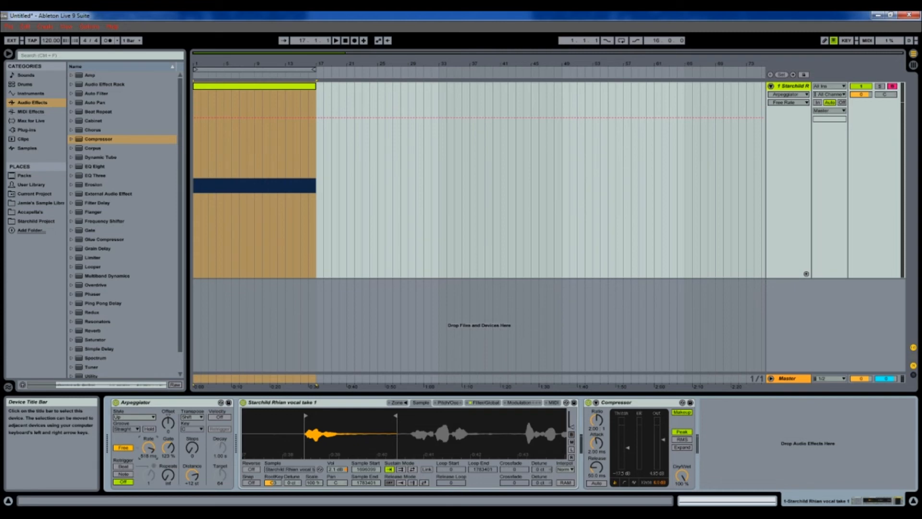
drag(309, 428, 303, 425)
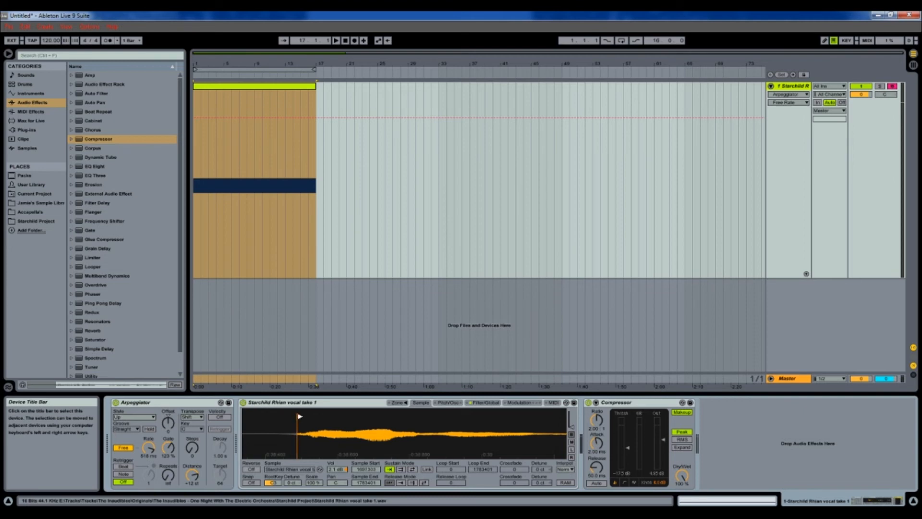
drag(298, 70, 316, 76)
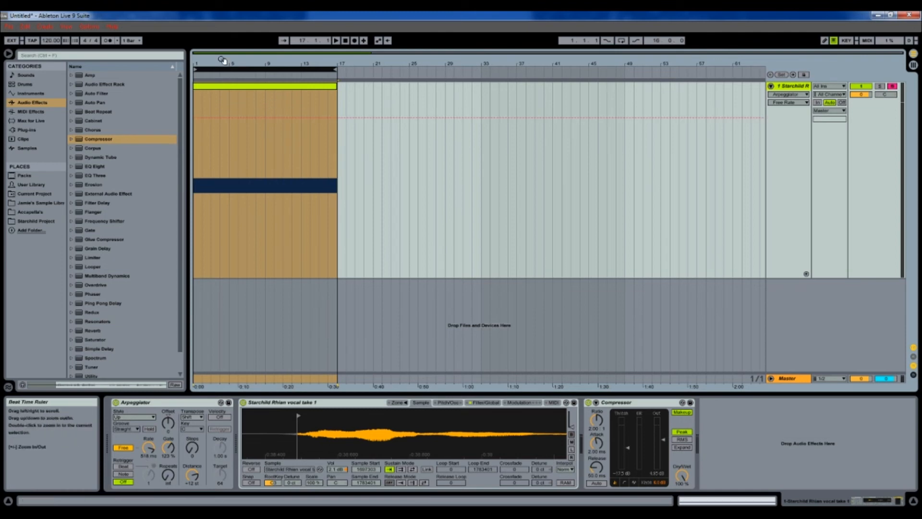
Step: Zoom in on the clip and raise the Free Rate automation's starting value
drag(222, 60, 224, 106)
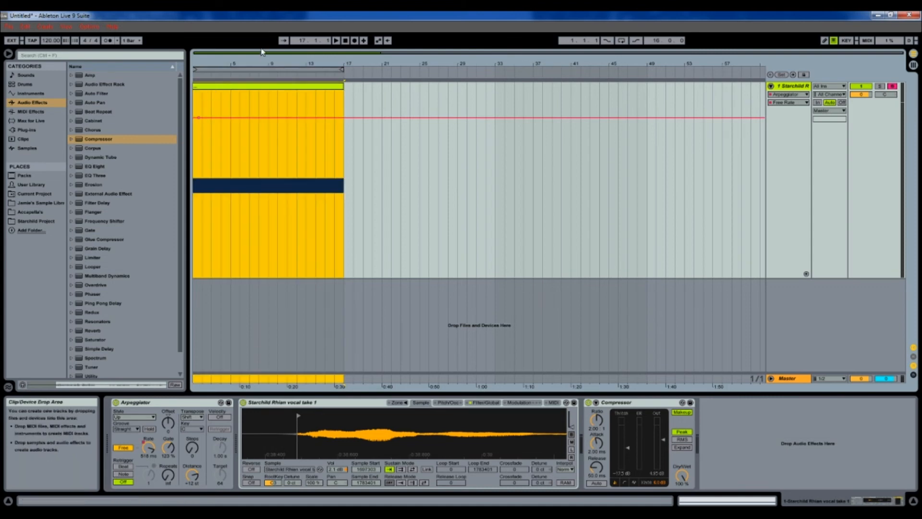
click(351, 108)
drag(261, 61, 261, 67)
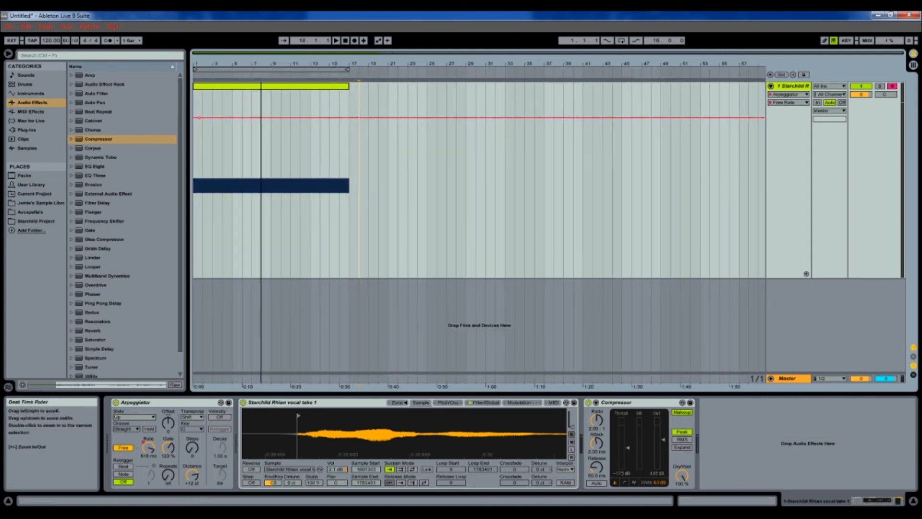
drag(198, 117, 193, 105)
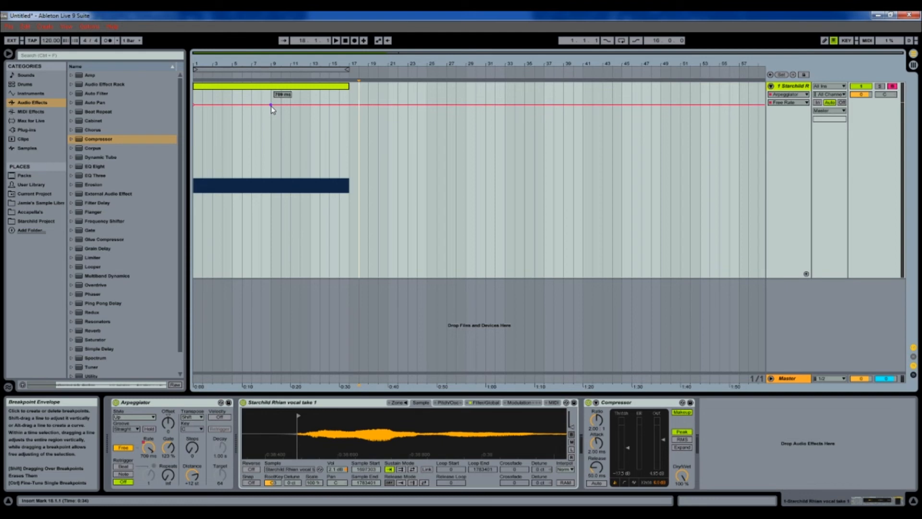
Step: Dip the Free Rate to about 53 ms near bar 11, raise it back at bar 17, and play the loop
drag(271, 105, 289, 247)
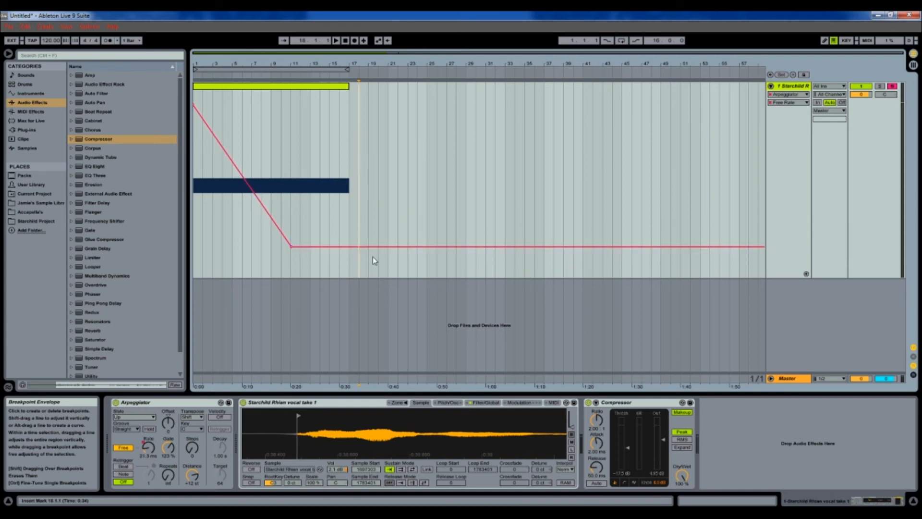
drag(349, 247, 348, 91)
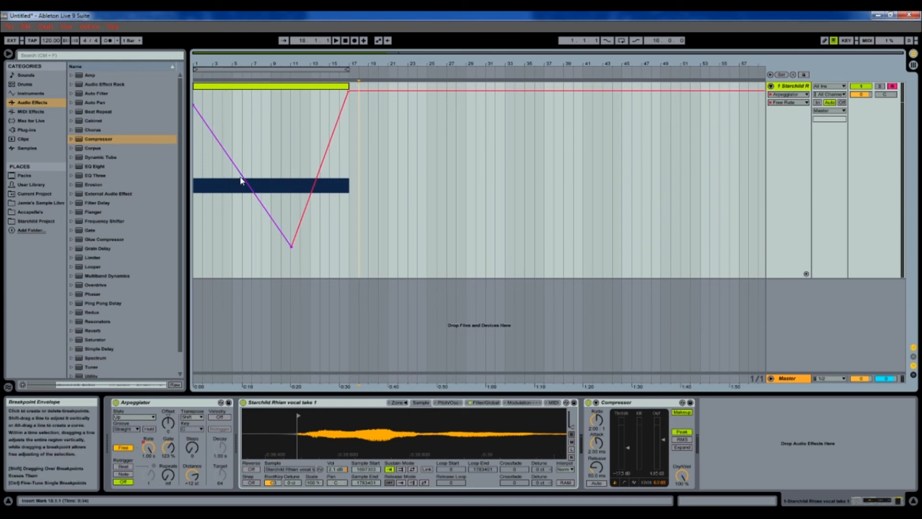
mouse_move(241, 178)
mouse_down()
mouse_move(241, 190)
mouse_move(240, 149)
mouse_move(241, 188)
mouse_up()
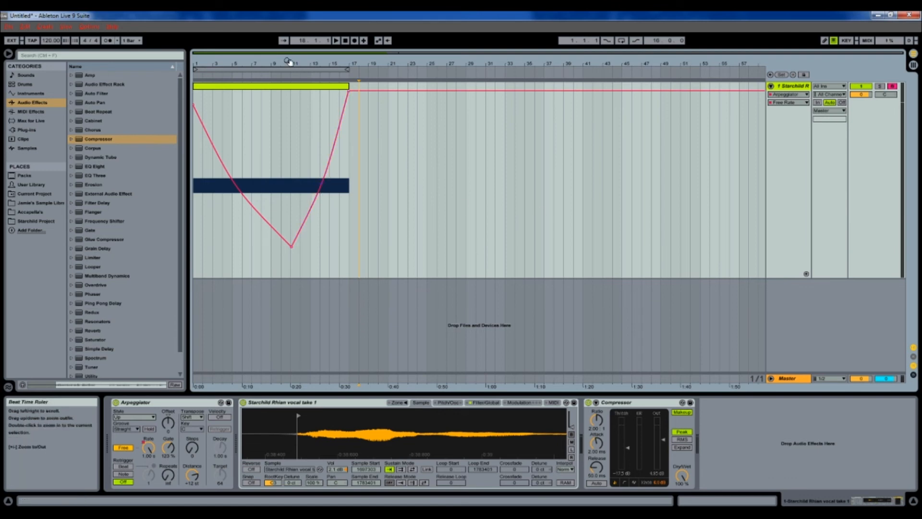
click(330, 66)
key(space)
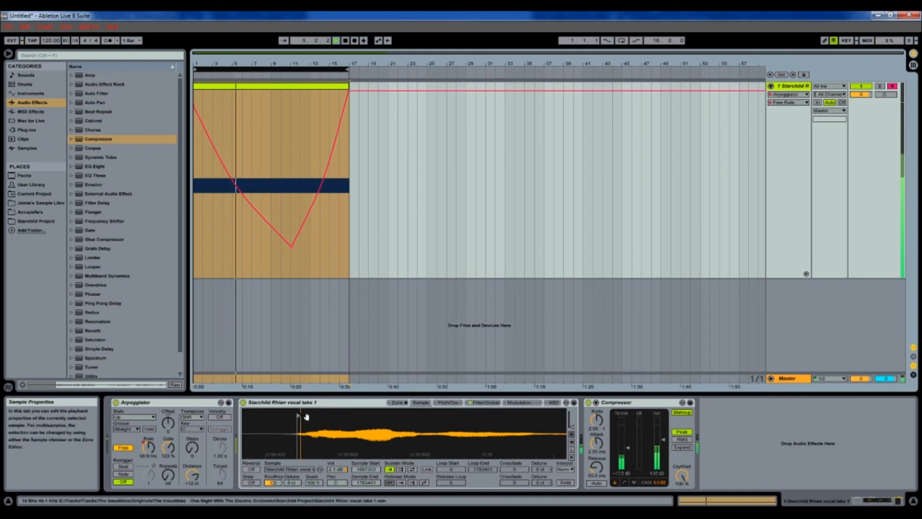
Step: Nudge the Sampler's vocal start marker slightly to the right
drag(299, 419, 301, 417)
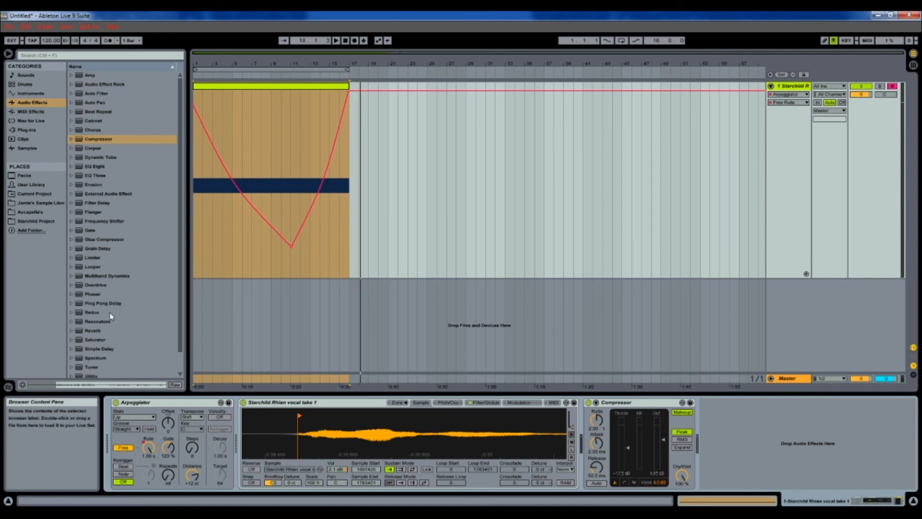
Step: Insert Reverb after the Compressor, with Dry/Wet at 34% and Lo Cut on
drag(89, 334, 456, 413)
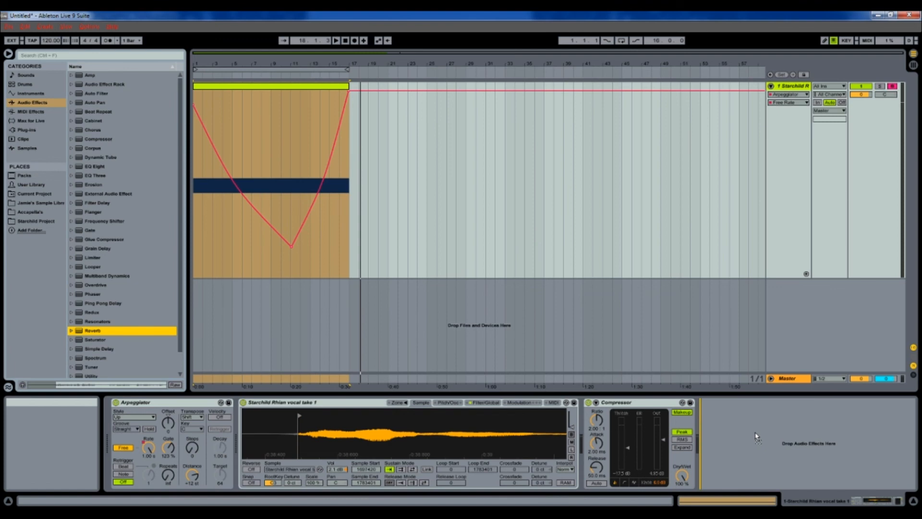
drag(754, 431, 754, 431)
click(900, 476)
drag(900, 477, 900, 487)
click(701, 418)
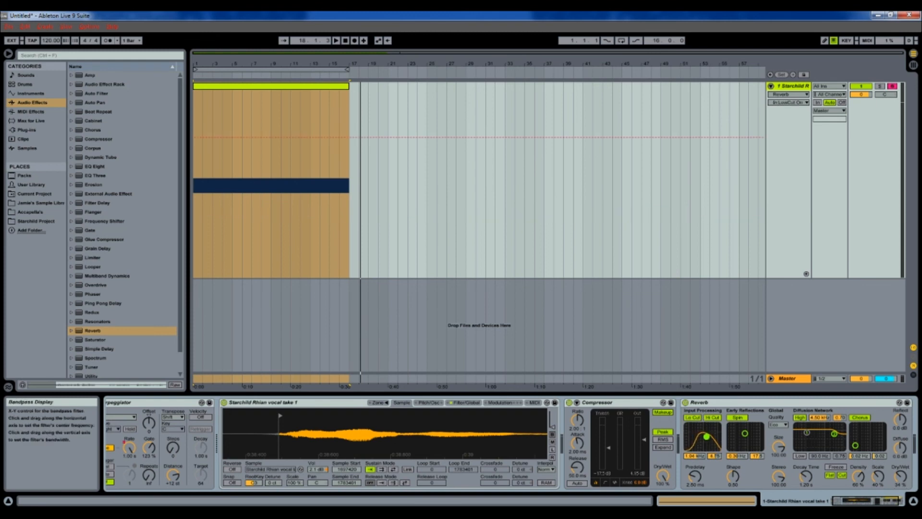
Step: Play the 16-bar loop to audition the effect chain, then stop playback
click(242, 70)
key(space)
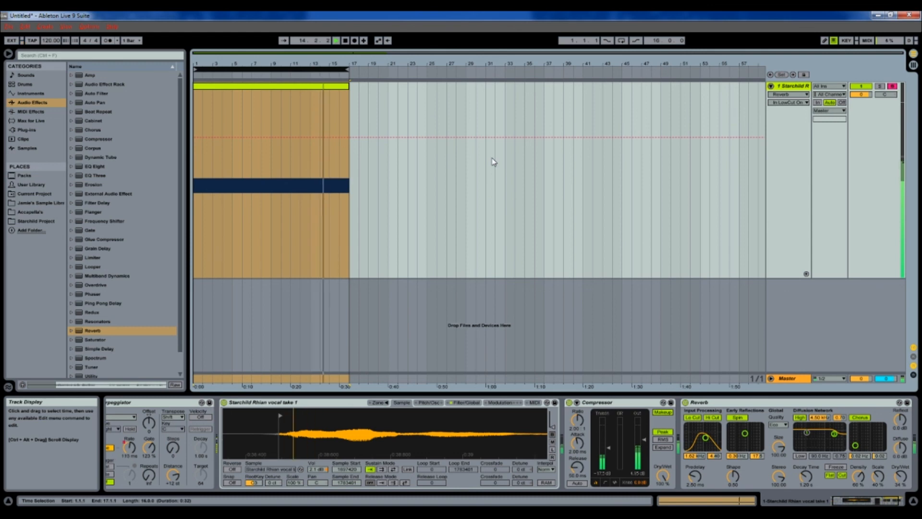
click(839, 502)
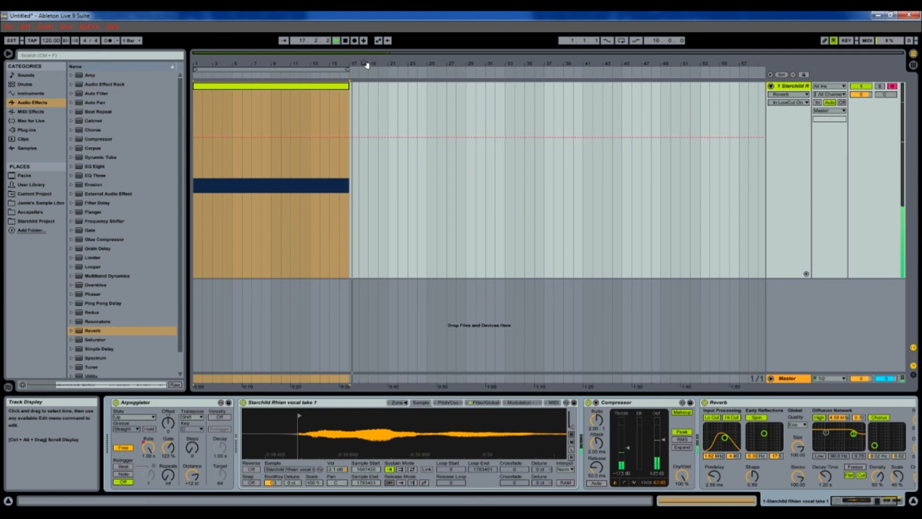
click(345, 41)
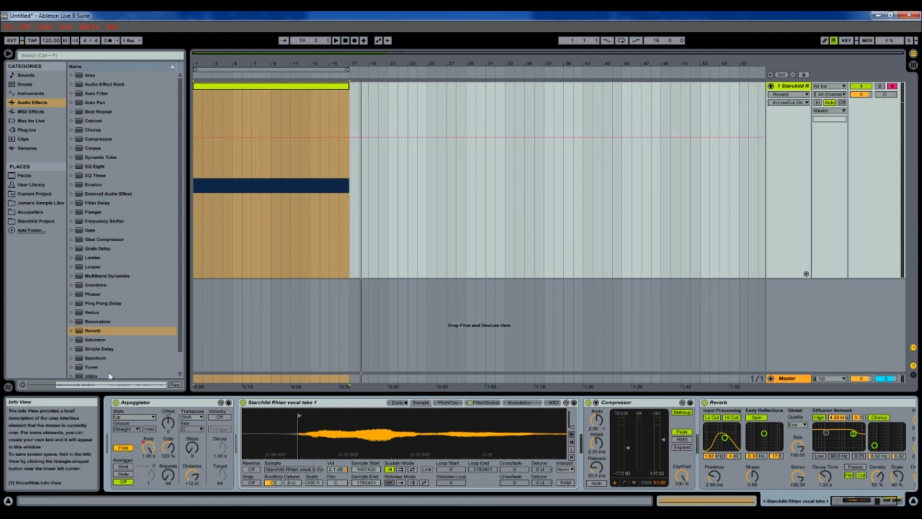
drag(180, 165, 187, 100)
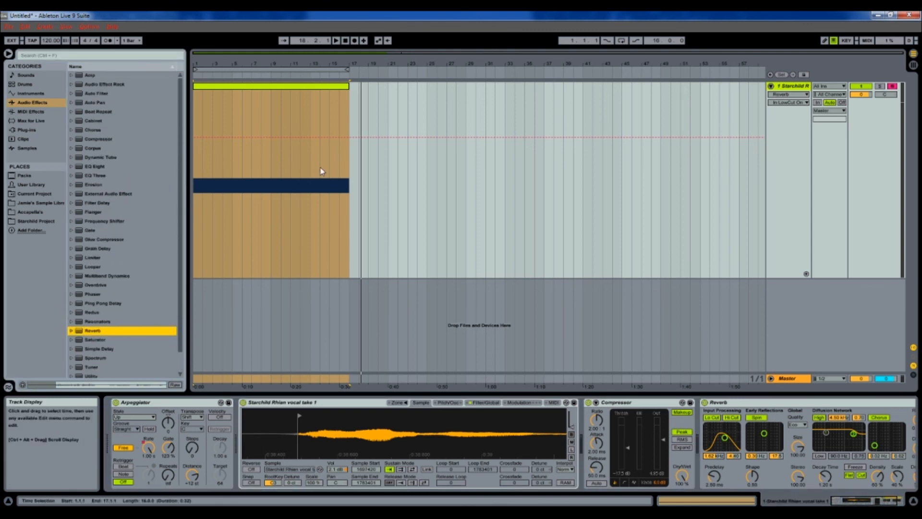